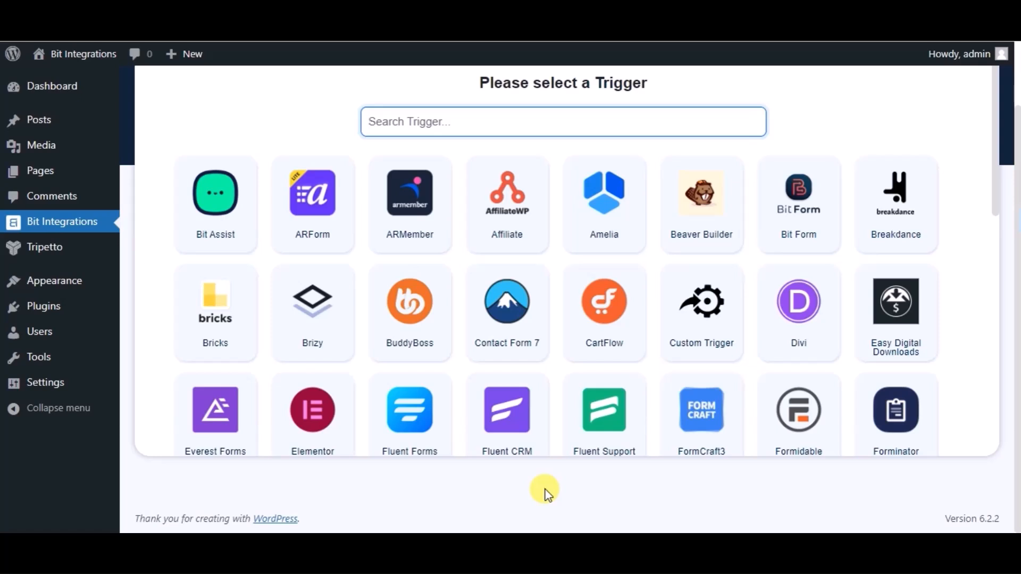
# - Search the triggers for tri and select Tripetto
pyautogui.click(452, 125)
pyautogui.write('tri')
pyautogui.click(643, 211)
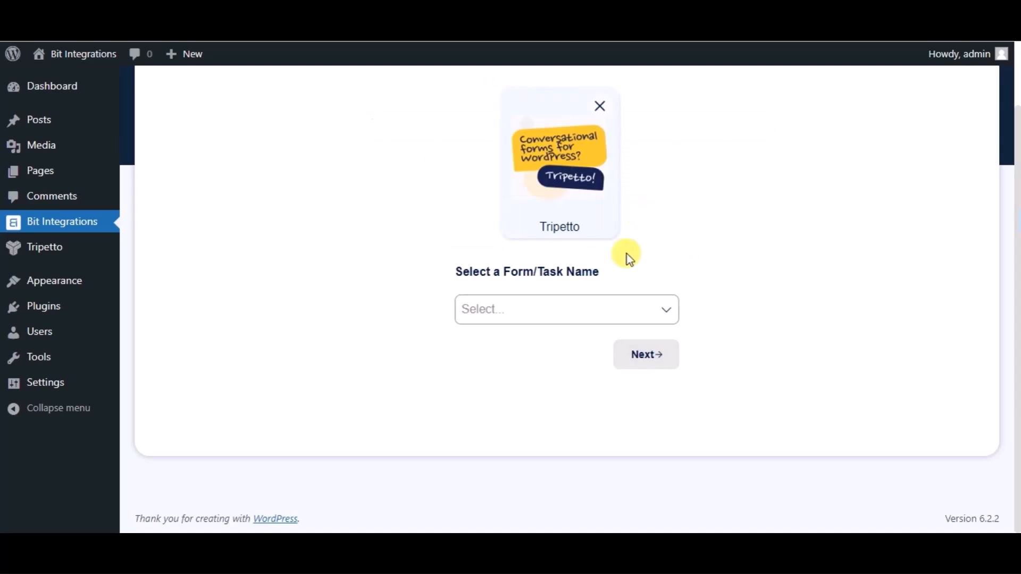
# - Choose the Name form as the Tripetto trigger form and continue
pyautogui.click(627, 301)
pyautogui.click(516, 345)
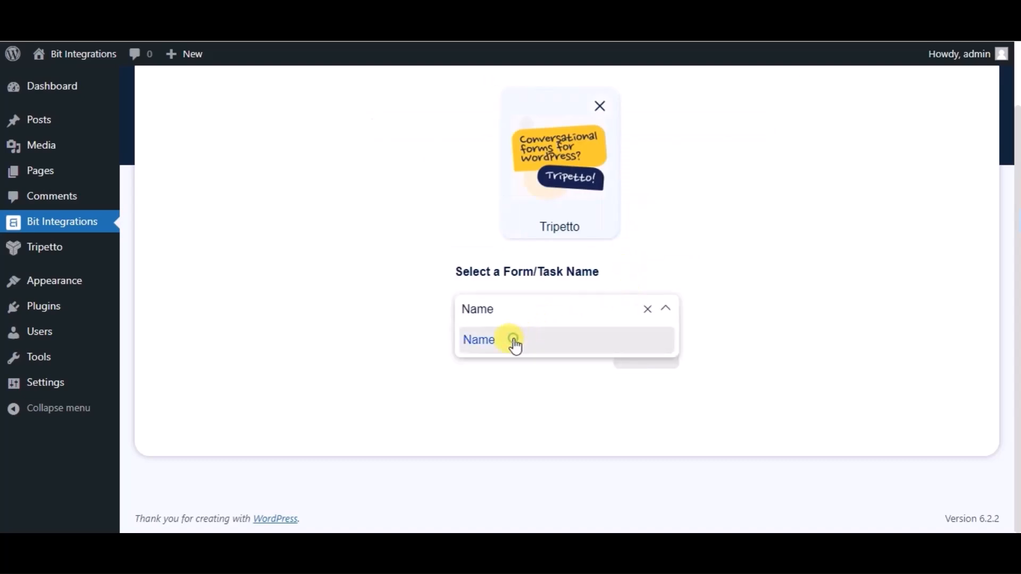
pyautogui.click(620, 362)
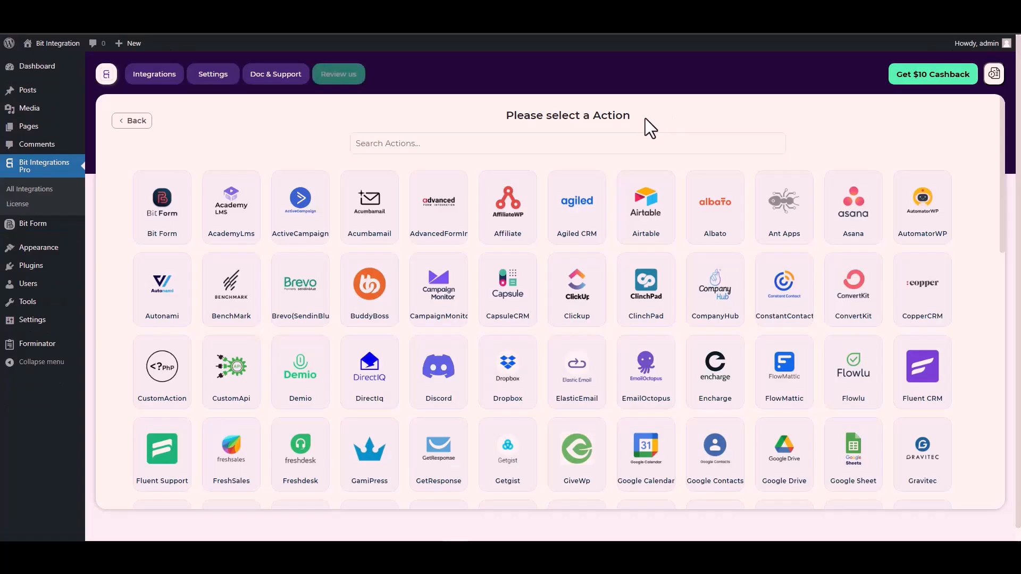
# - Search the actions for cus and select CustomApi
pyautogui.click(623, 143)
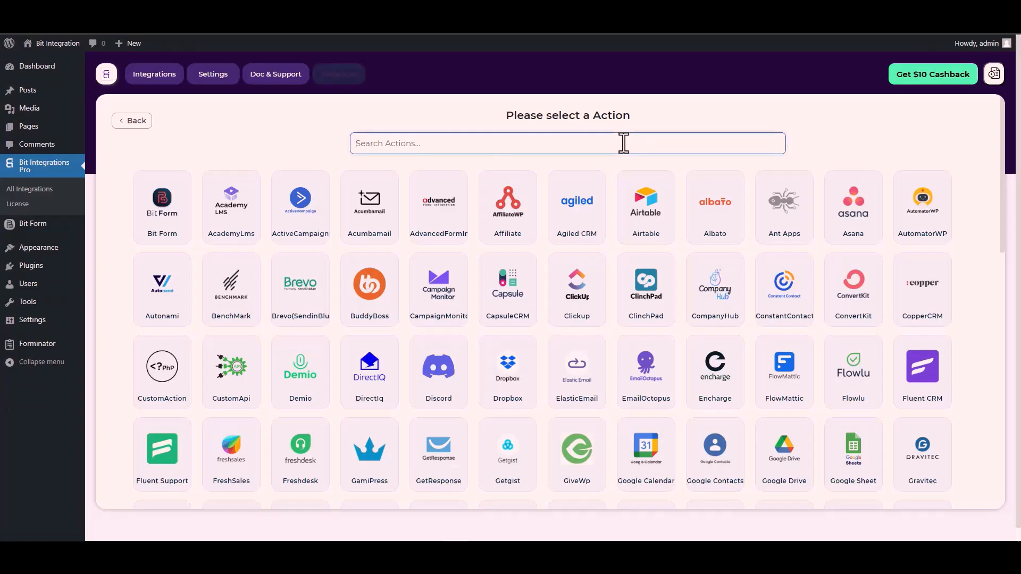
pyautogui.write('cus')
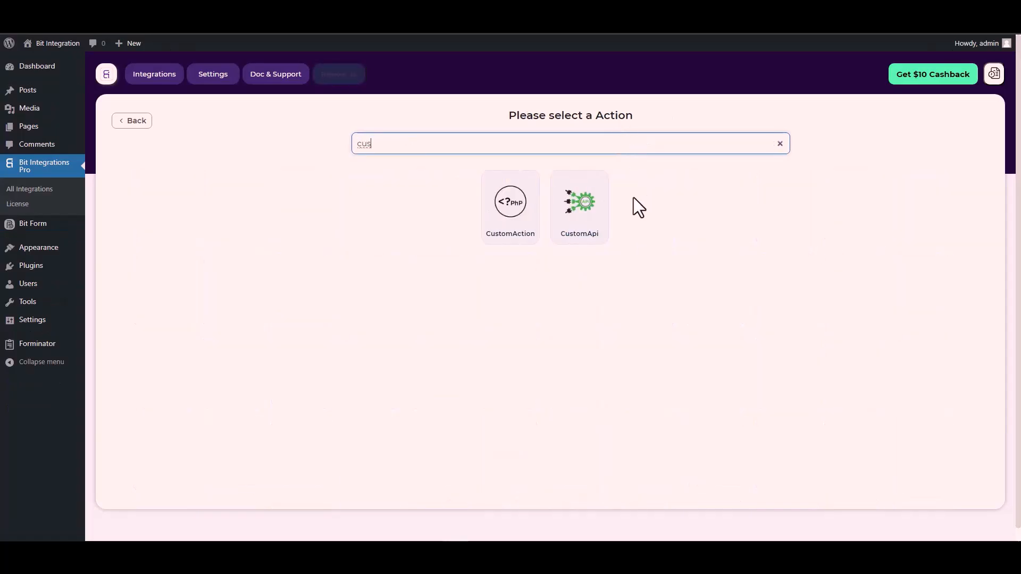
pyautogui.click(583, 219)
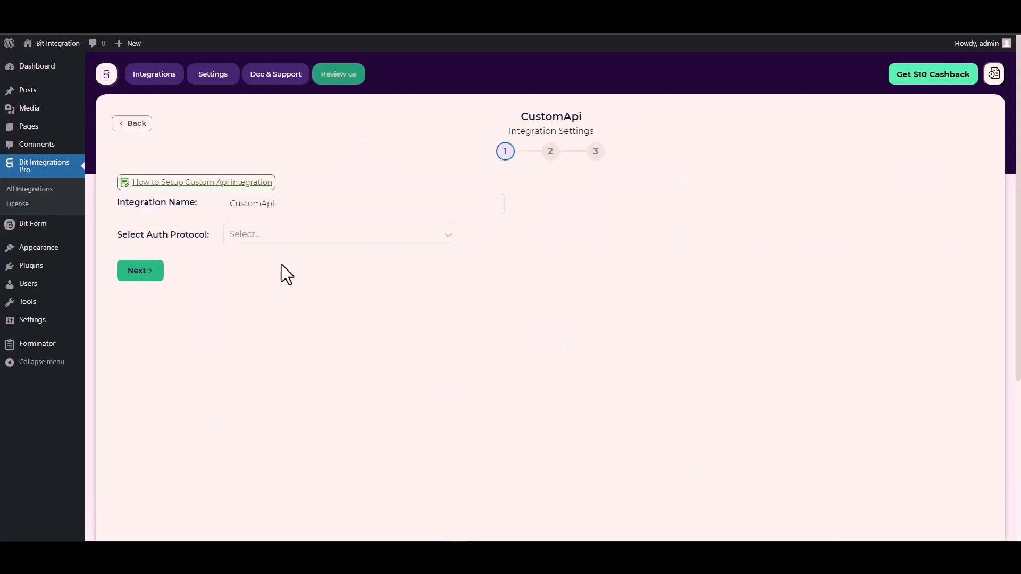
# - Set the auth protocol to API Key and enter Bitform-Api-Key, copied from the Bit Form docs, as the key
pyautogui.click(262, 235)
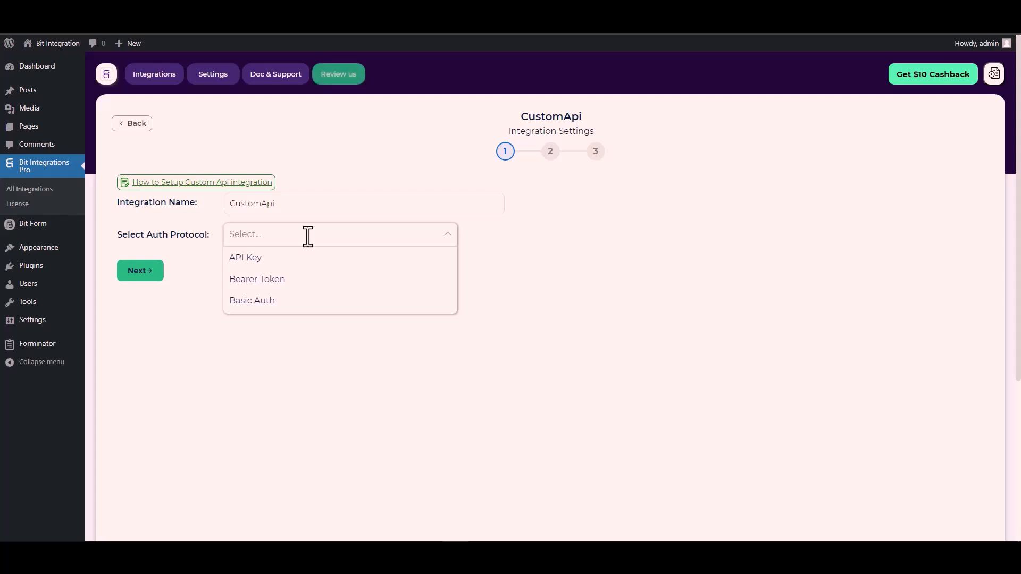
pyautogui.click(264, 260)
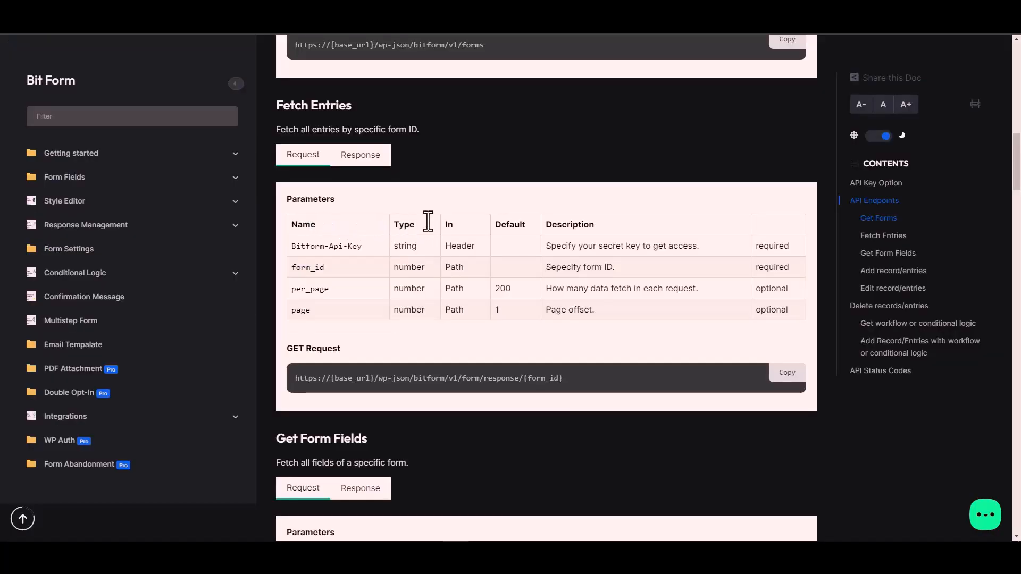
pyautogui.tripleClick(345, 247)
pyautogui.hotkey('ctrl', 'c')
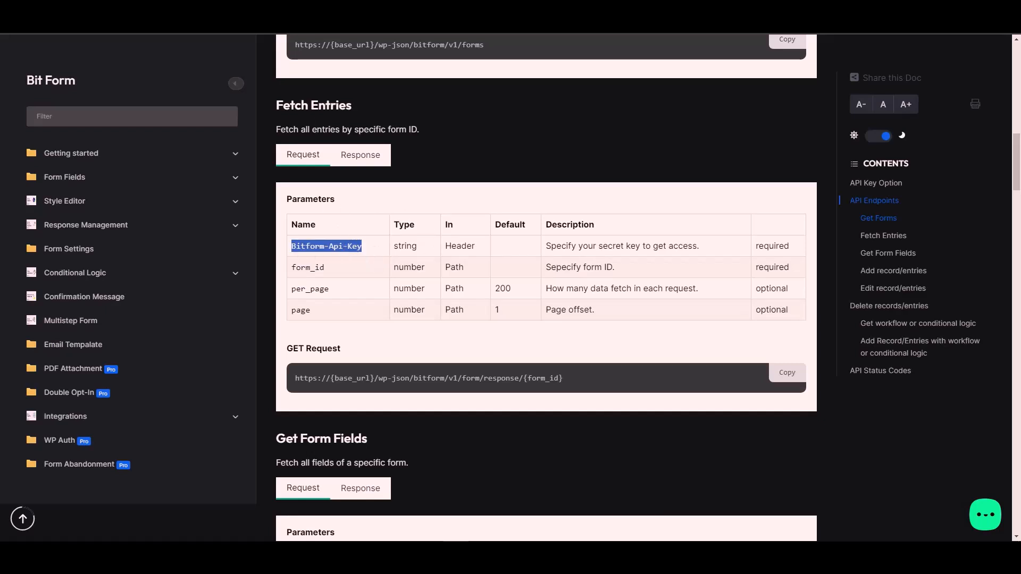
pyautogui.hotkey('ctrl', 'Tab')
pyautogui.click(170, 281)
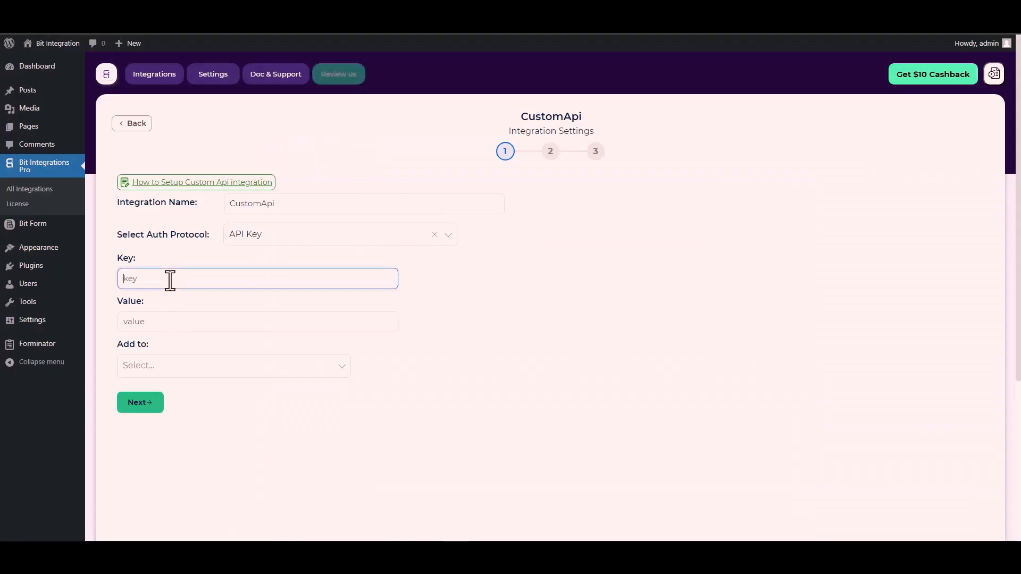
pyautogui.hotkey('ctrl', 'v')
# - Copy the Bit Form API key from its settings and paste it as the auth value
pyautogui.click(163, 319)
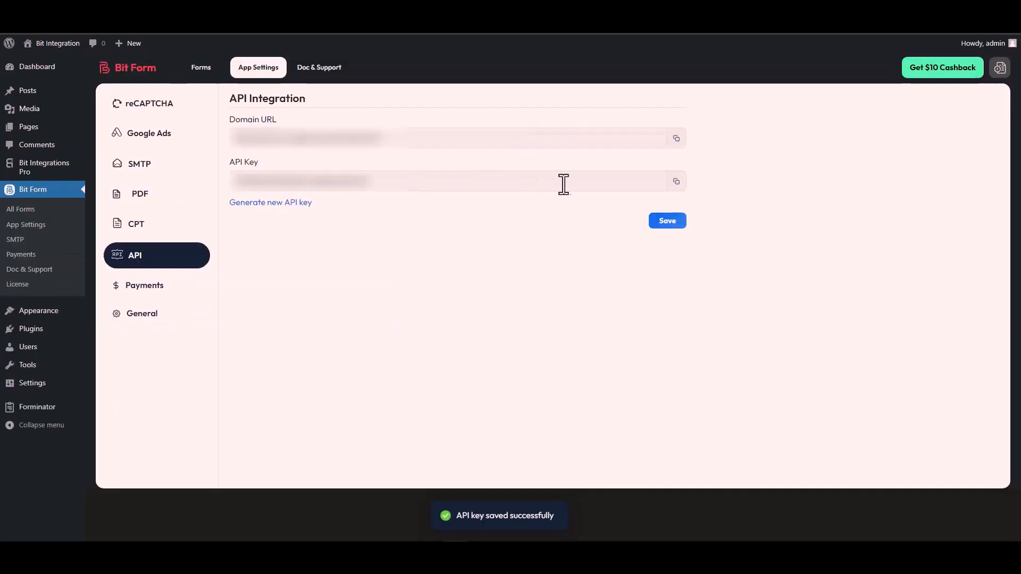
pyautogui.click(676, 182)
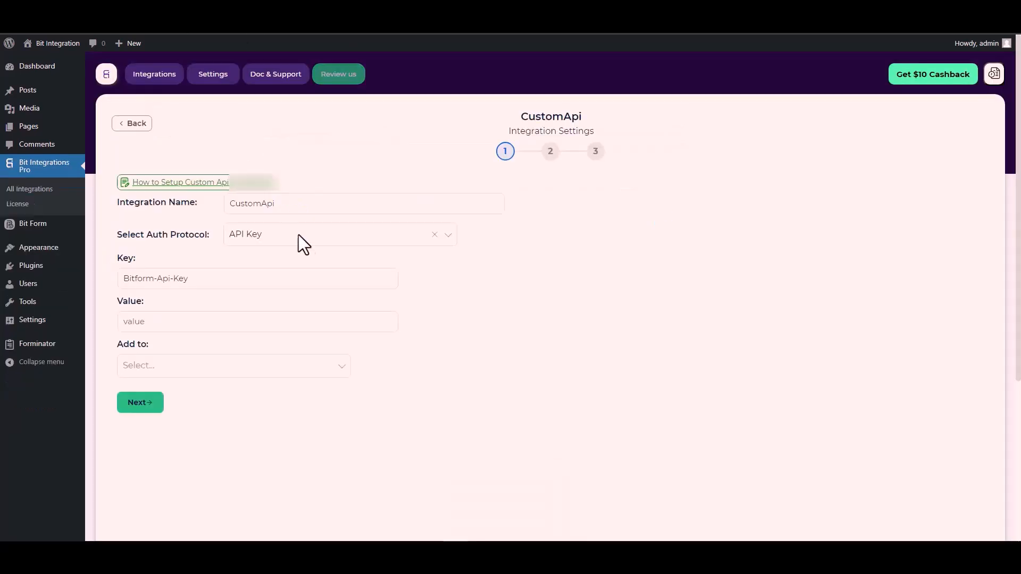
pyautogui.click(143, 323)
pyautogui.hotkey('ctrl', 'v')
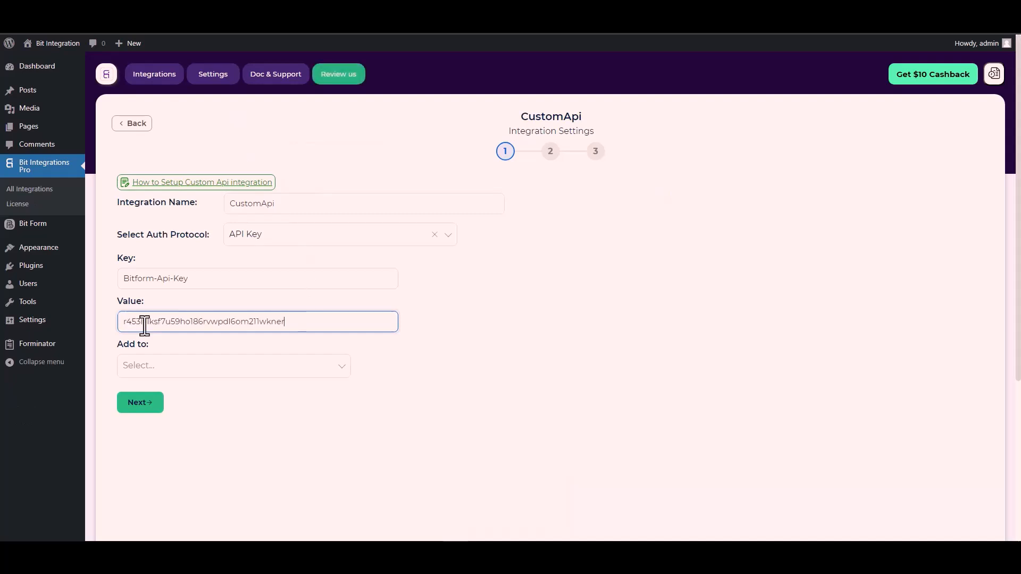
# - Check the docs, set the key to be added to the Header, and proceed to the next step
pyautogui.click(169, 373)
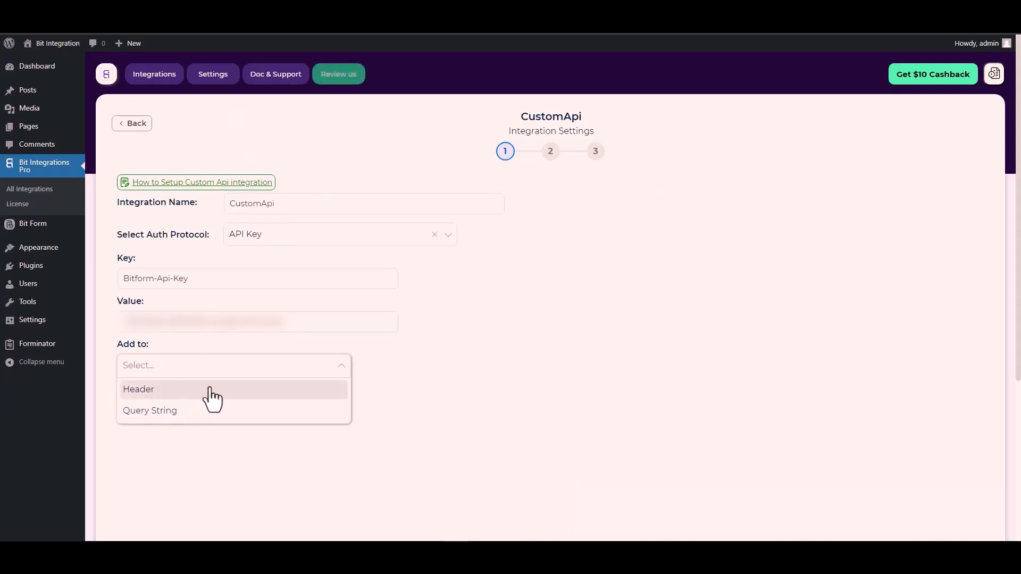
pyautogui.click(511, 383)
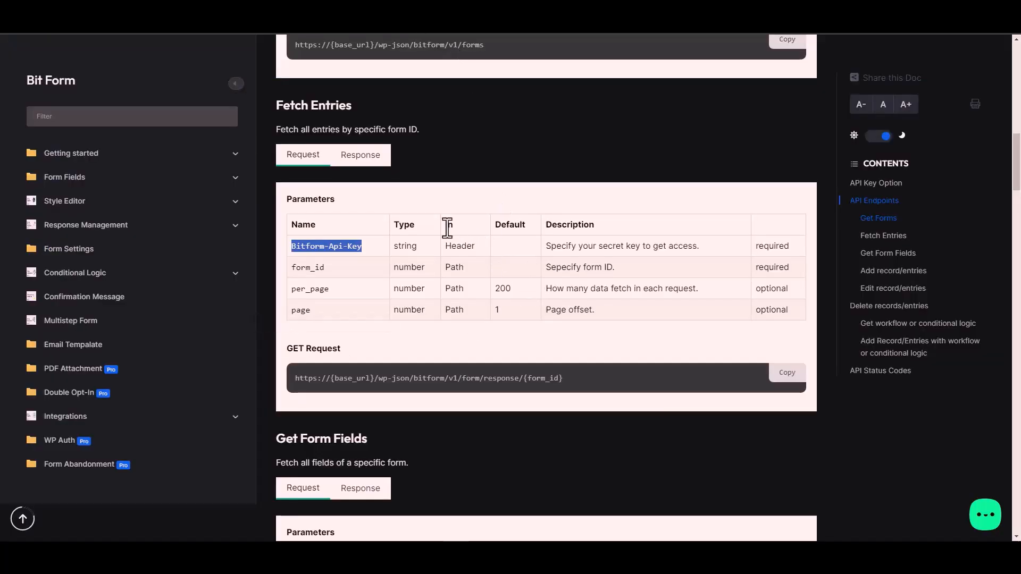
pyautogui.click(463, 246)
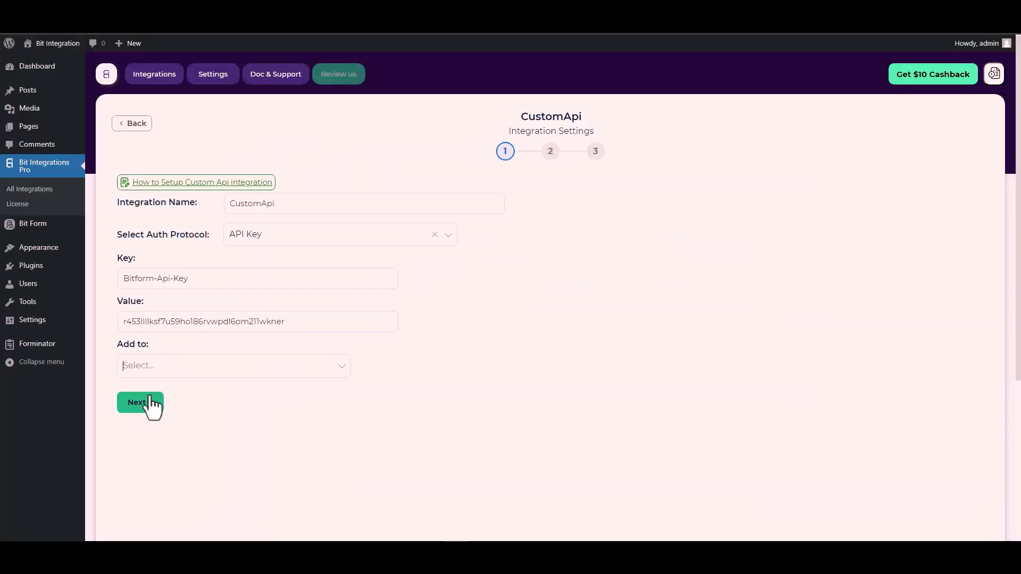
pyautogui.click(265, 367)
pyautogui.click(153, 392)
pyautogui.click(144, 405)
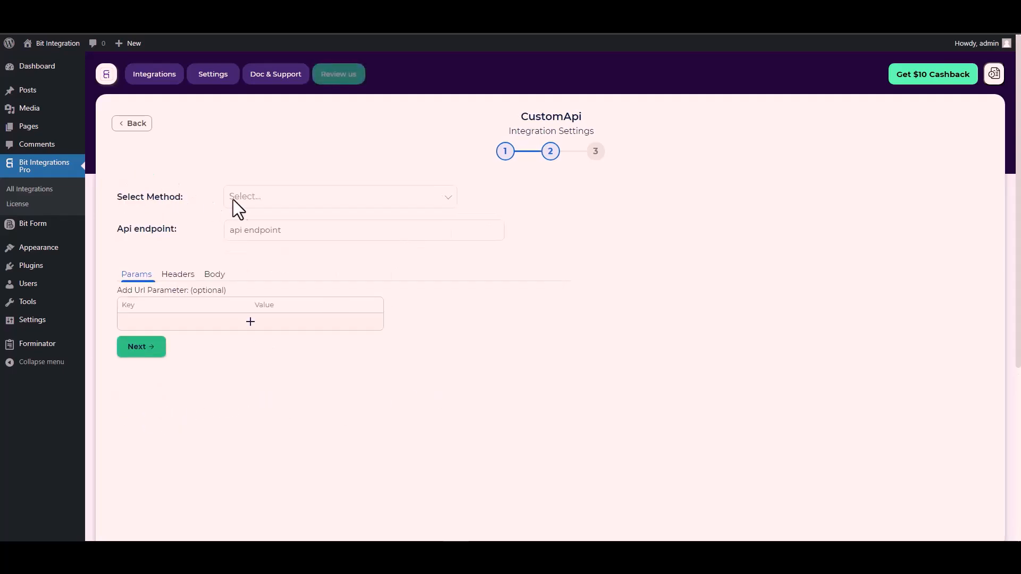
# - Set the request method to POST
pyautogui.click(264, 199)
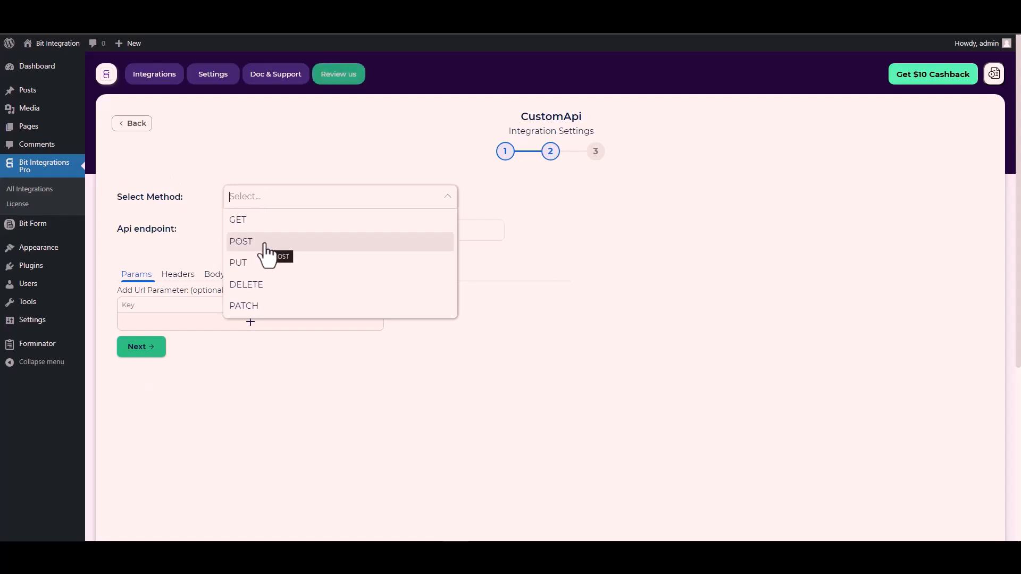
pyautogui.click(264, 243)
pyautogui.scroll(-2, 176, 234)
pyautogui.click(253, 185)
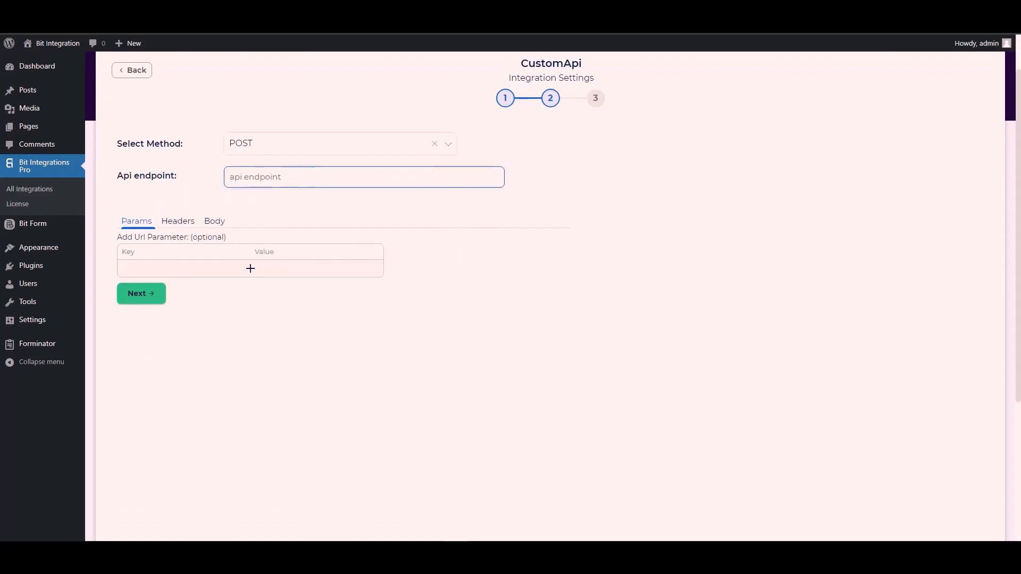
pyautogui.click(317, 10)
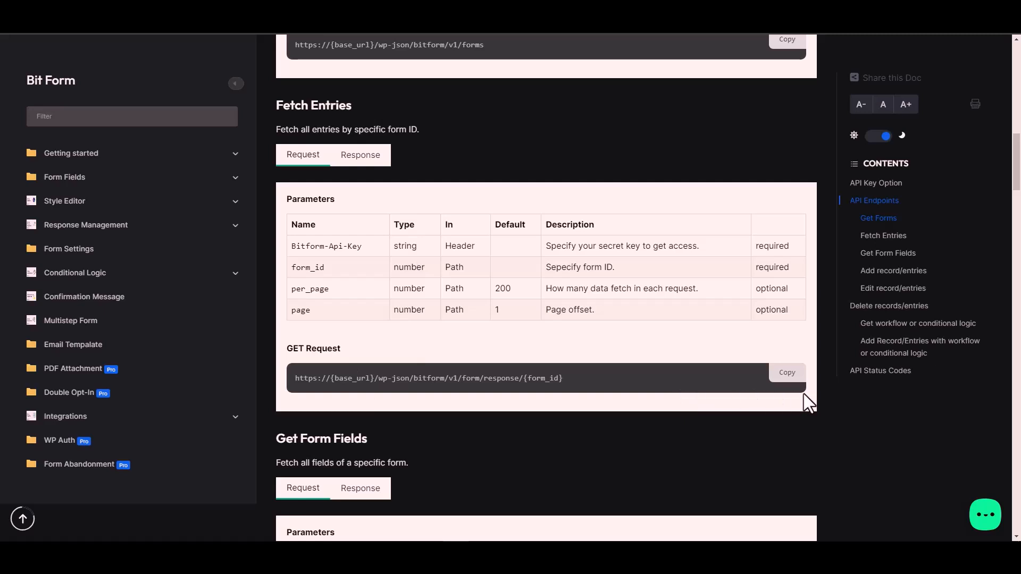
pyautogui.click(788, 373)
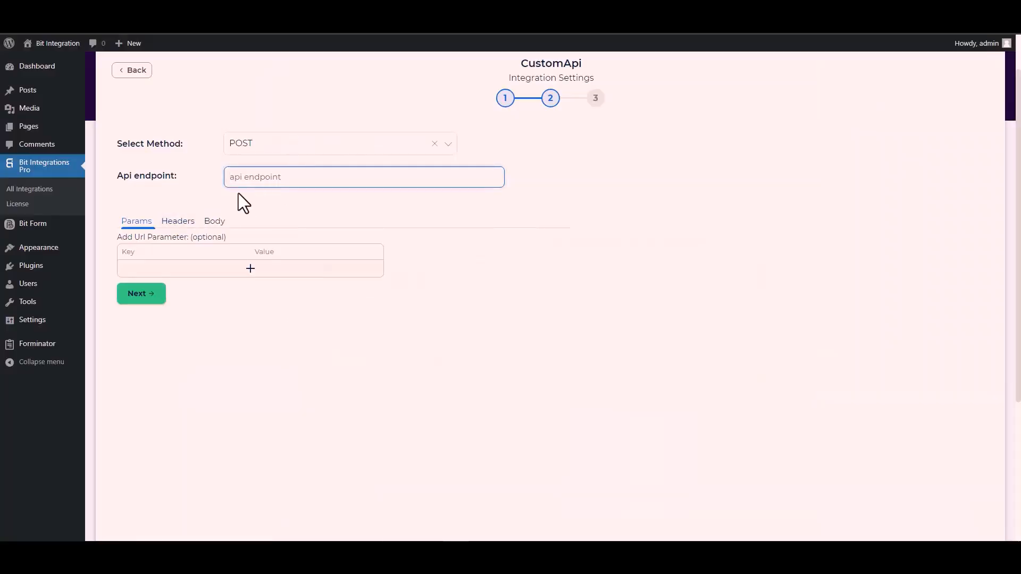
pyautogui.click(262, 177)
pyautogui.hotkey('ctrl', 'v')
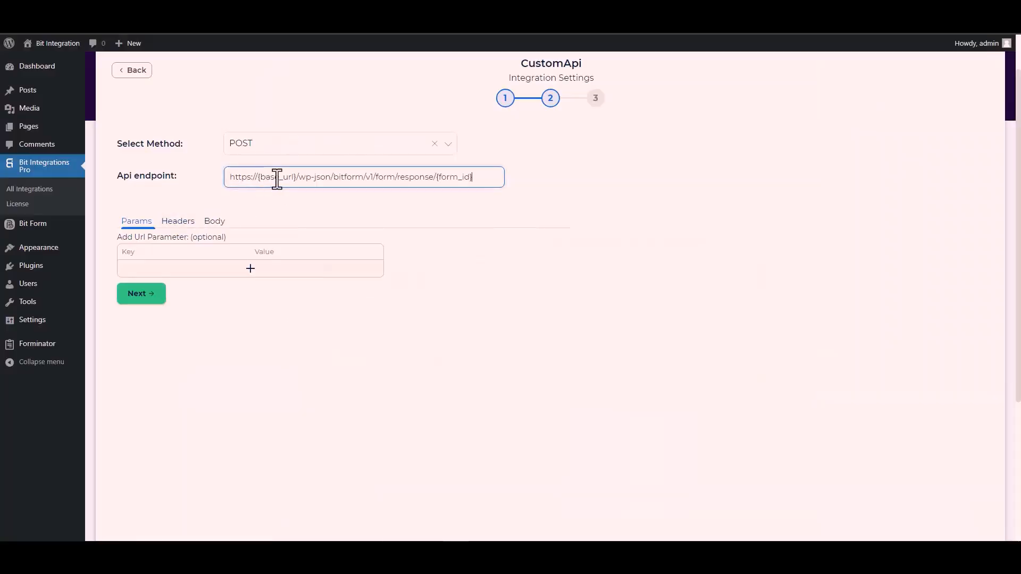
# - Replace {form_id} in the endpoint with 1
pyautogui.moveTo(471, 177); pyautogui.dragTo(441, 177)
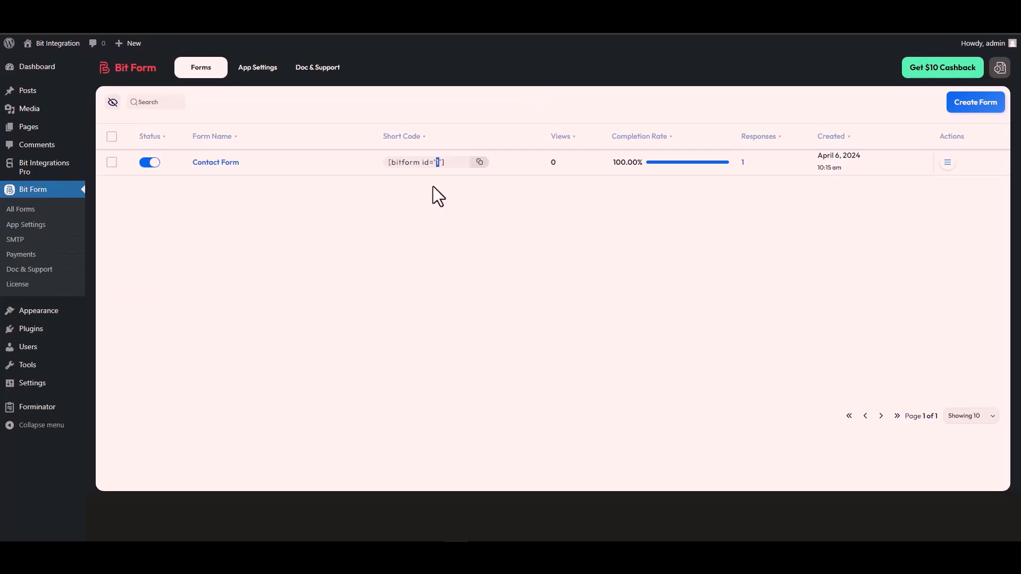
pyautogui.doubleClick(437, 162)
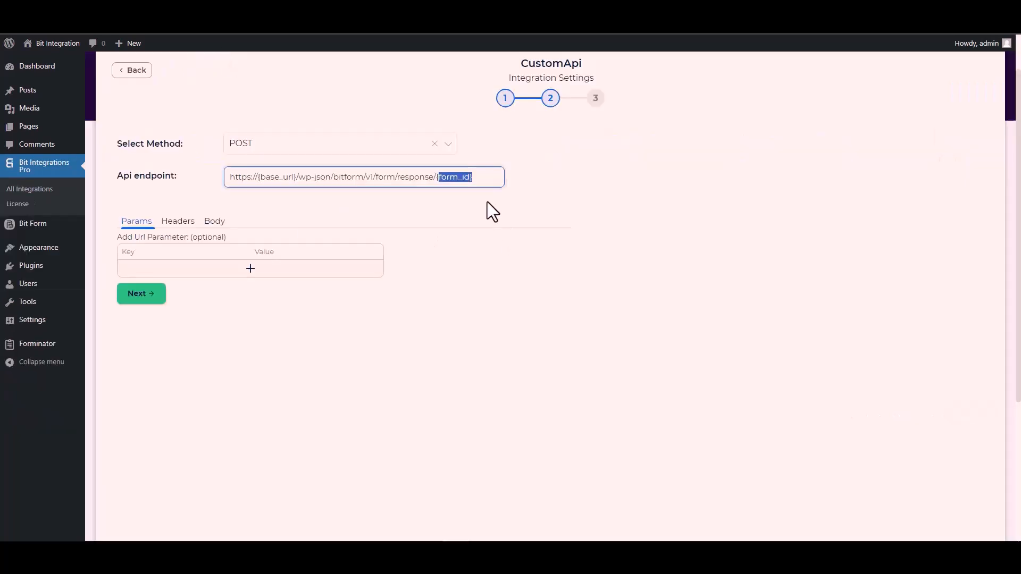
pyautogui.hotkey('ctrl', 'v')
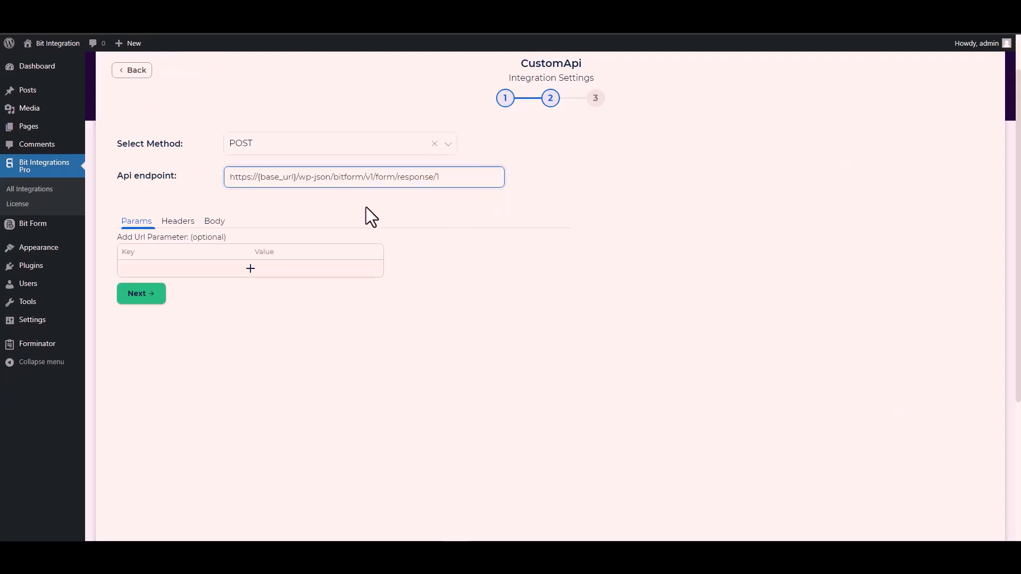
pyautogui.moveTo(296, 177); pyautogui.dragTo(258, 177)
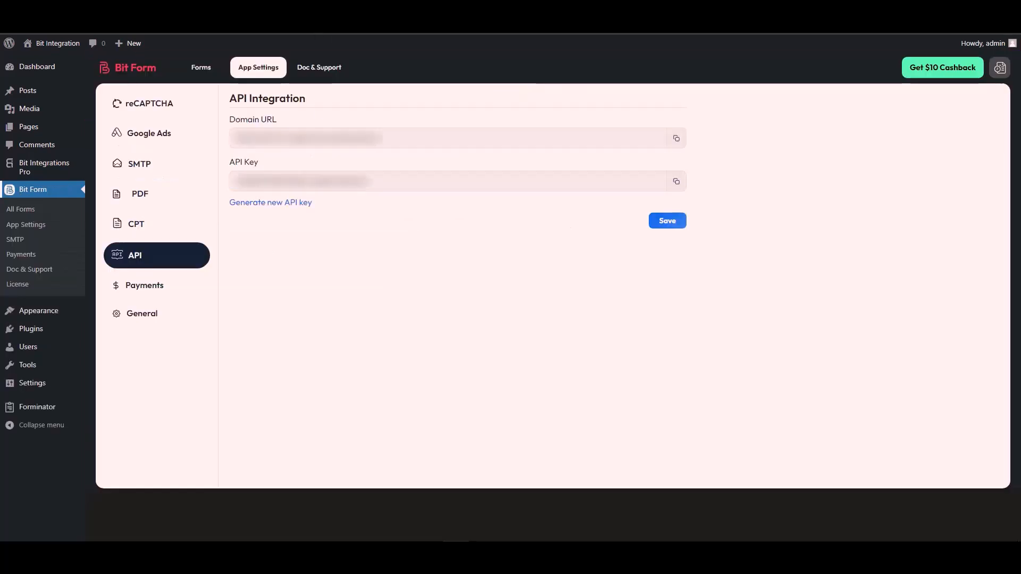
pyautogui.tripleClick(286, 139)
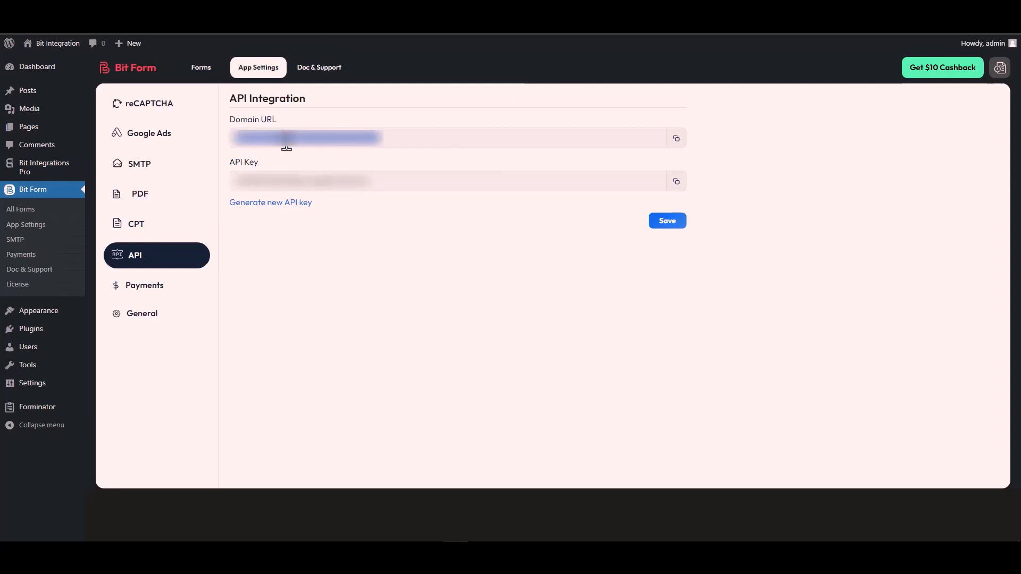
pyautogui.click(677, 138)
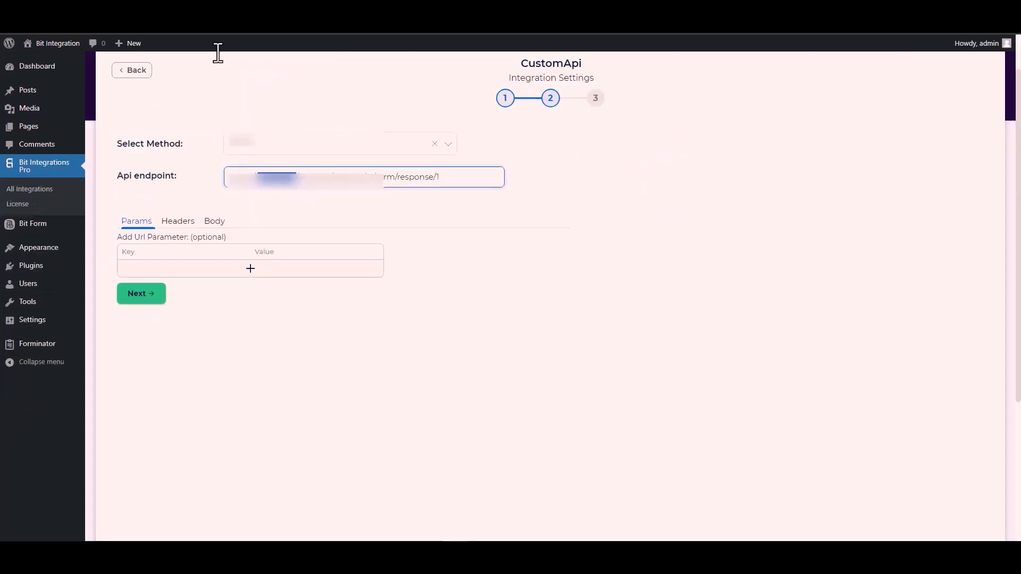
pyautogui.doubleClick(274, 177)
pyautogui.click(296, 176)
pyautogui.moveTo(297, 177); pyautogui.dragTo(228, 183)
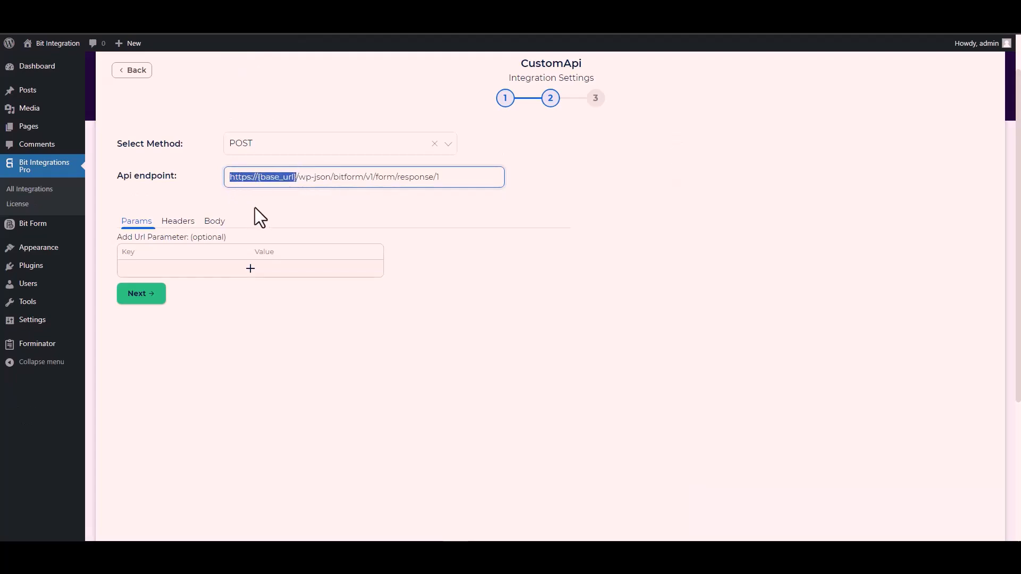
pyautogui.hotkey('ctrl', 'v')
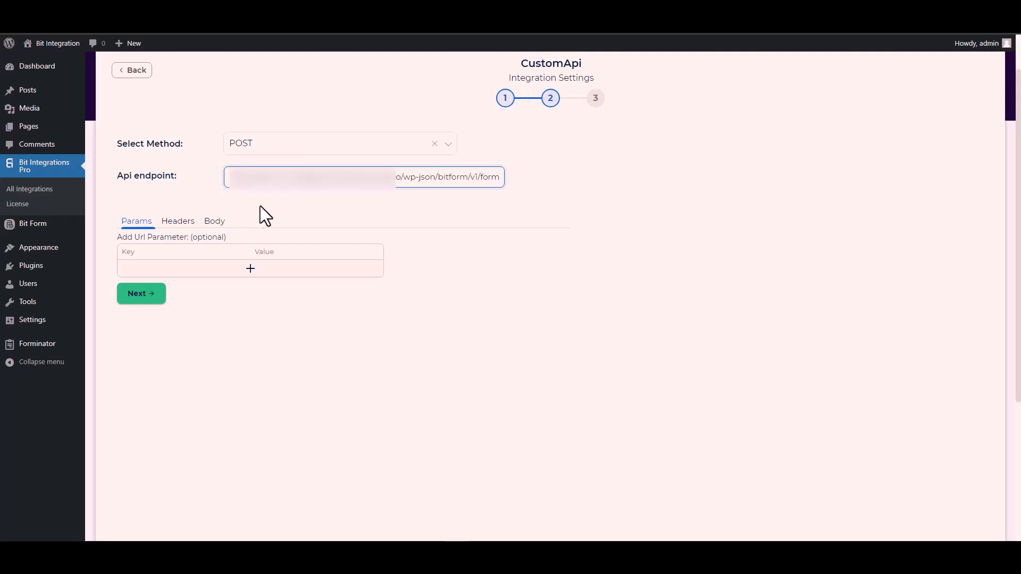
pyautogui.click(349, 205)
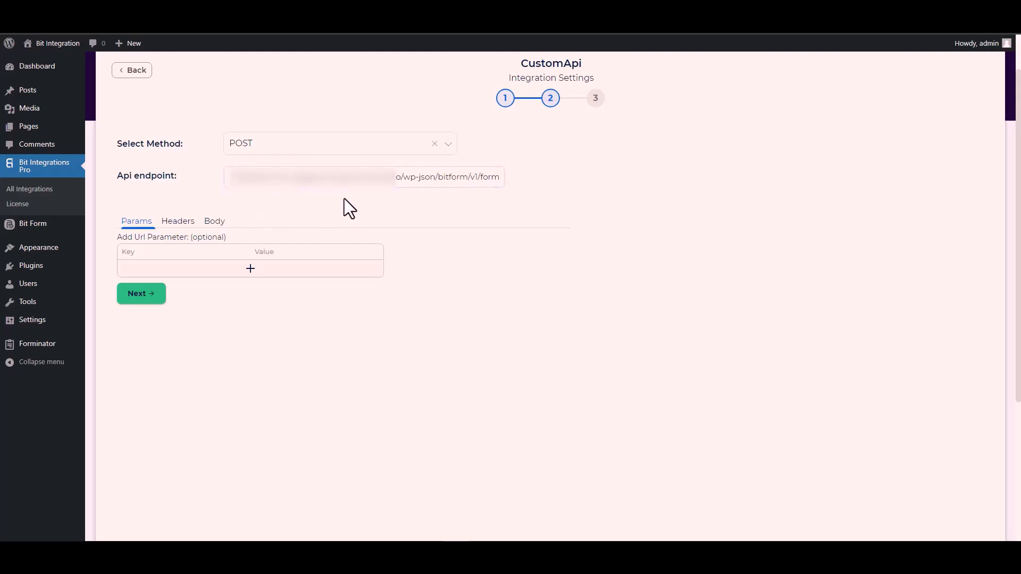
# - In the request body, enable Send All Data and set the content type to application/x-www-form-urlencoded
pyautogui.click(216, 225)
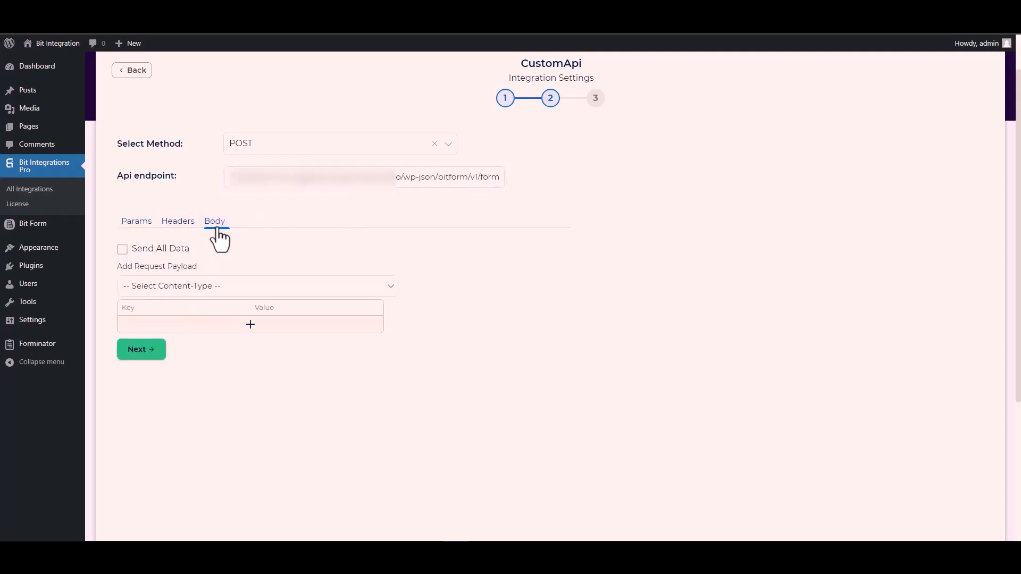
pyautogui.click(161, 248)
pyautogui.scroll(-2, 300, 243)
pyautogui.scroll(-1, 300, 244)
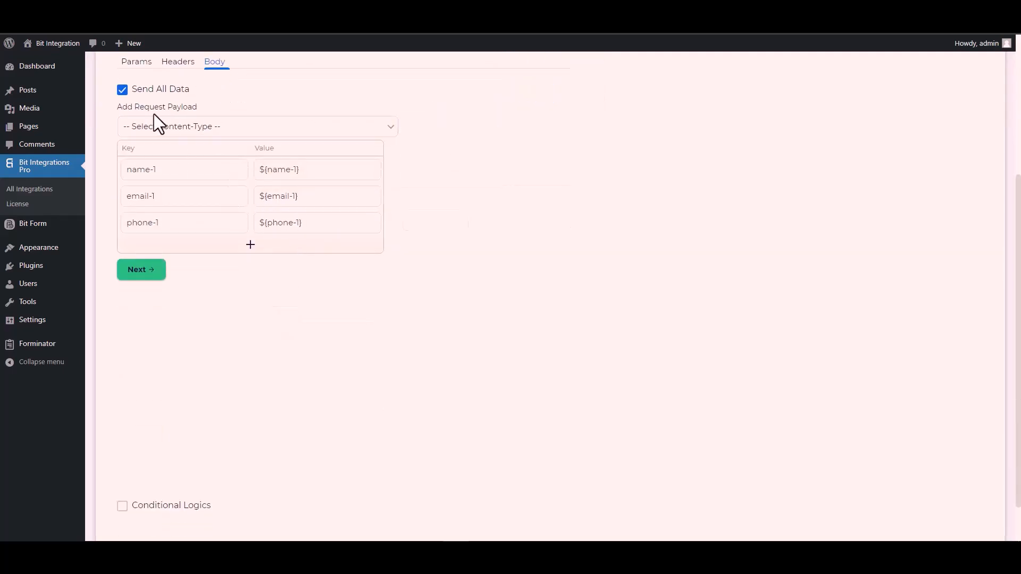
pyautogui.click(201, 128)
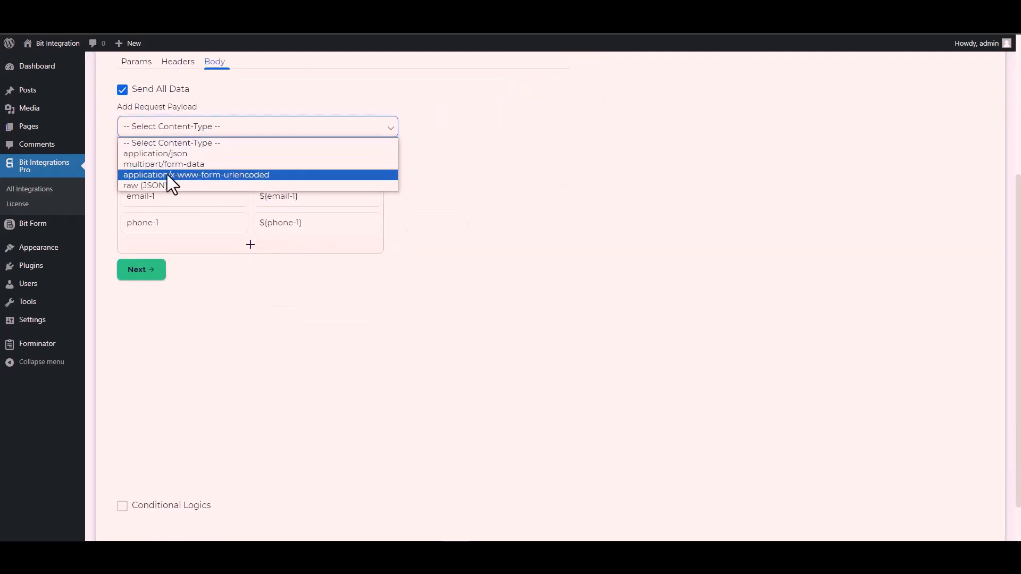
pyautogui.click(233, 174)
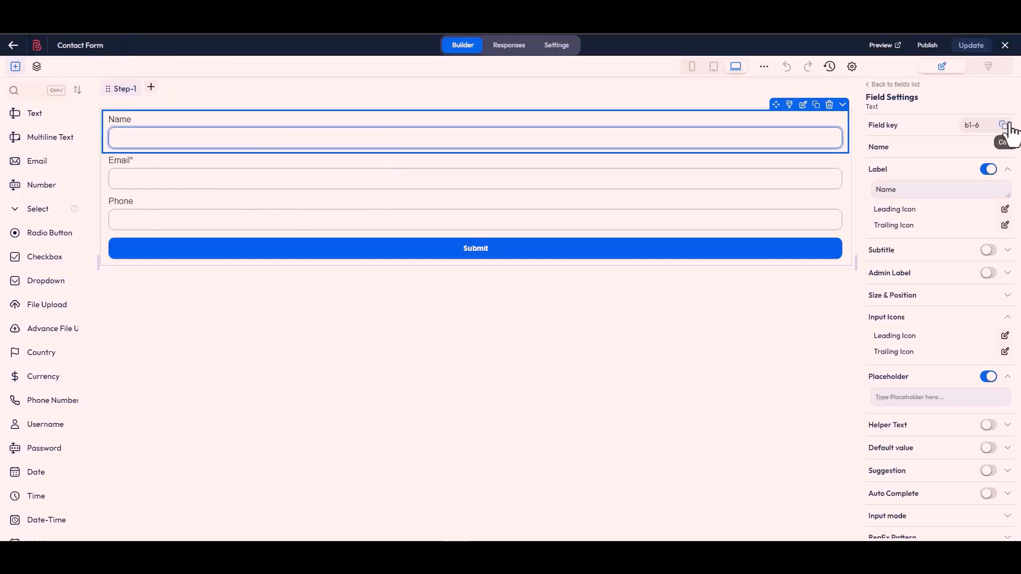
# - Replace the name-1 payload key with the form field key b1-6
pyautogui.click(1006, 126)
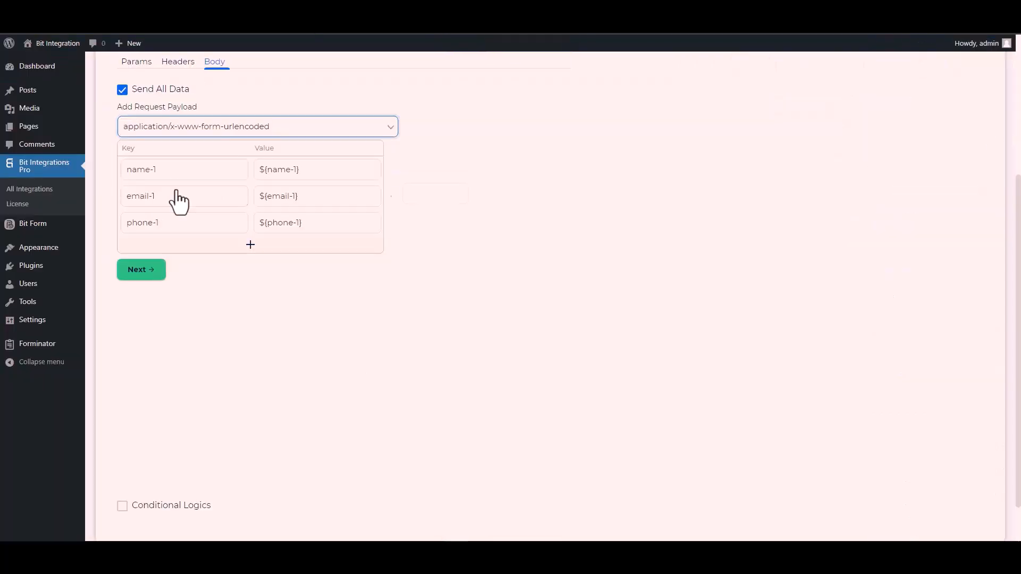
pyautogui.hotkey('ctrl', 'a')
pyautogui.hotkey('ctrl', 'v')
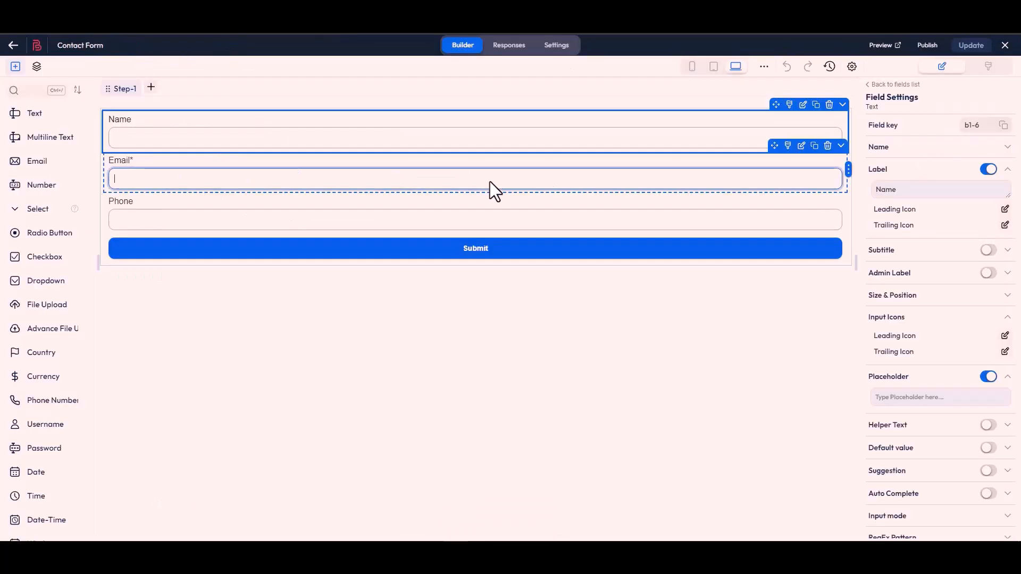
# - Copy the Email field's key from the Bit Form builder and replace the email-1 payload key with b1-4
pyautogui.click(492, 181)
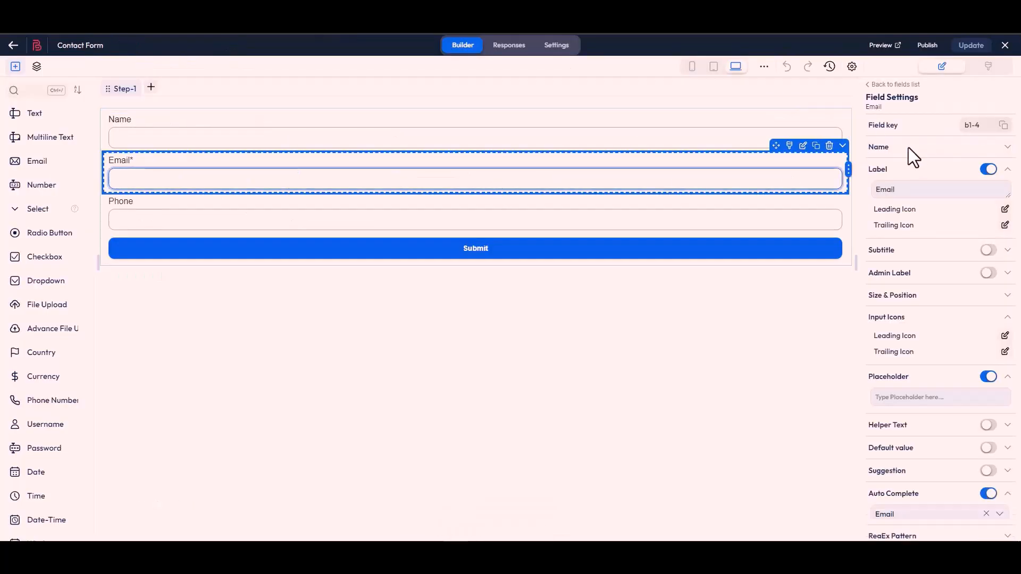
pyautogui.click(1003, 127)
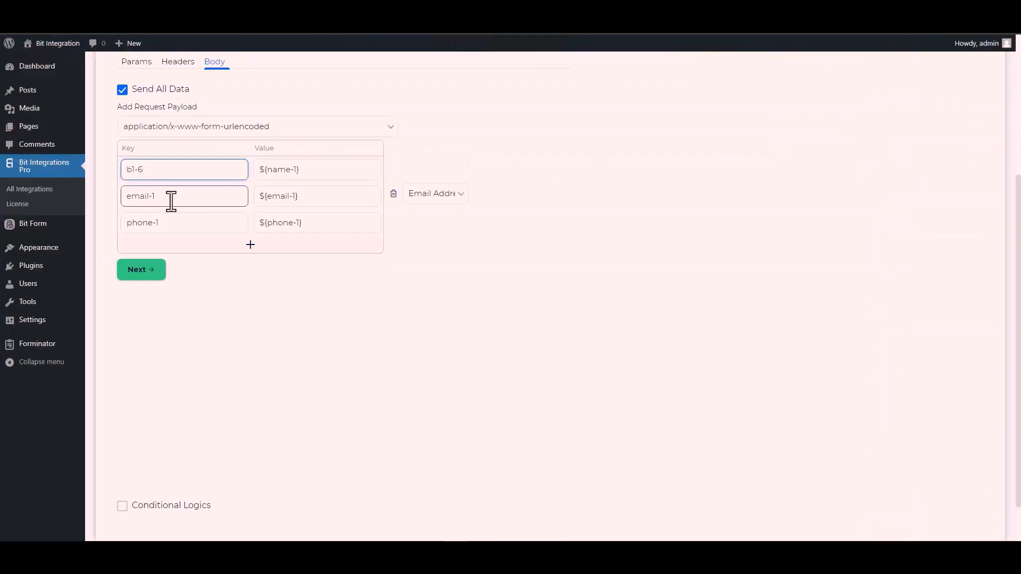
pyautogui.tripleClick(171, 201)
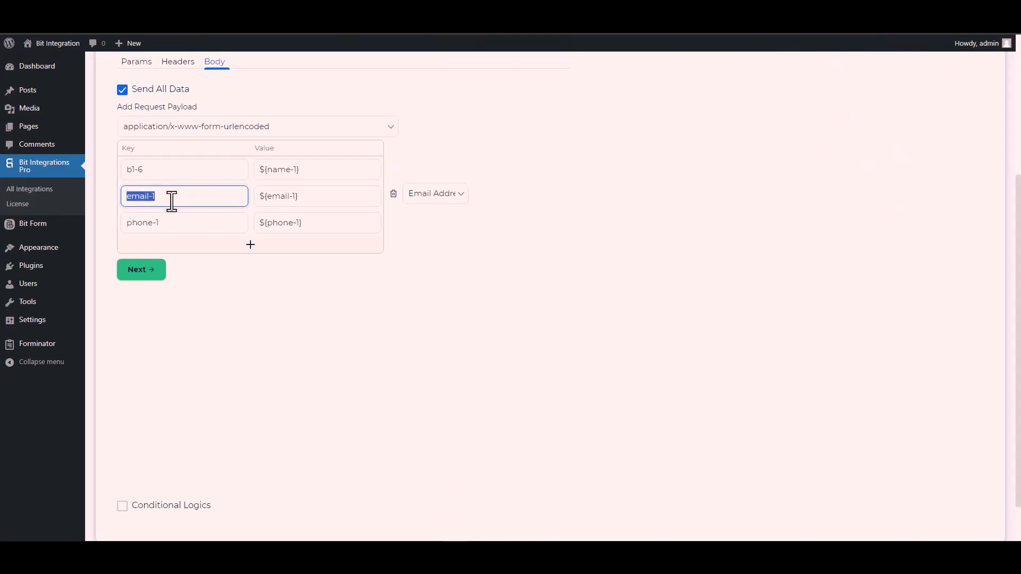
pyautogui.hotkey('ctrl', 'v')
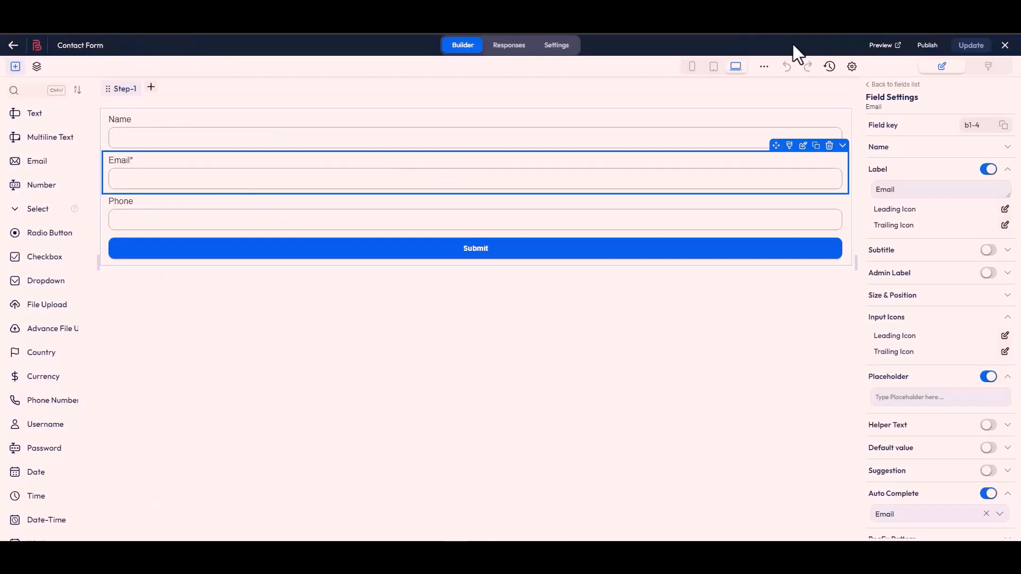
# - Copy the Phone field's key from the Bit Form builder and replace the phone-1 payload key with b1-7
pyautogui.click(517, 231)
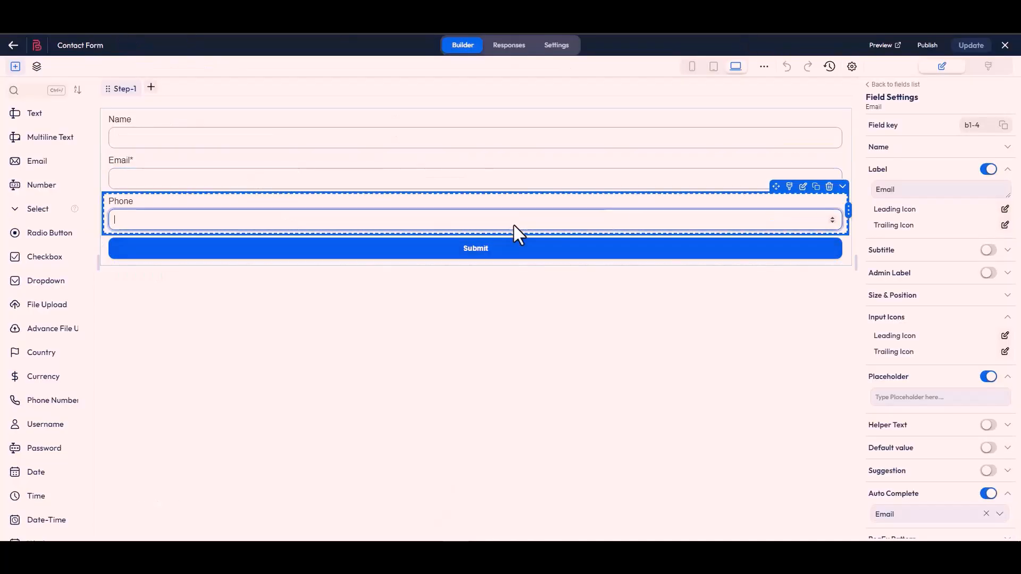
pyautogui.click(1003, 126)
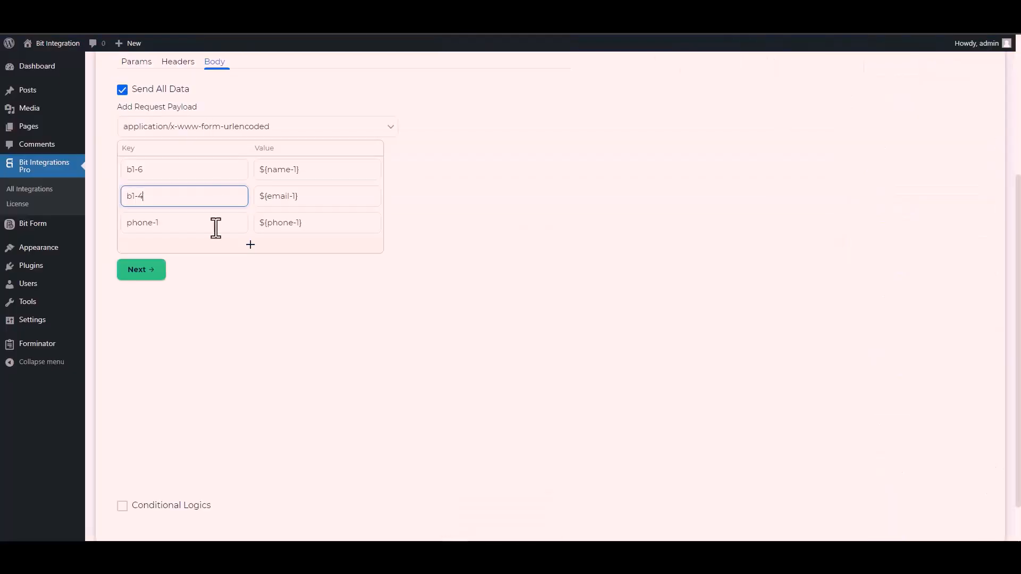
pyautogui.click(166, 226)
pyautogui.tripleClick(168, 228)
pyautogui.hotkey('ctrl', 'v')
pyautogui.scroll(-1, 120, 472)
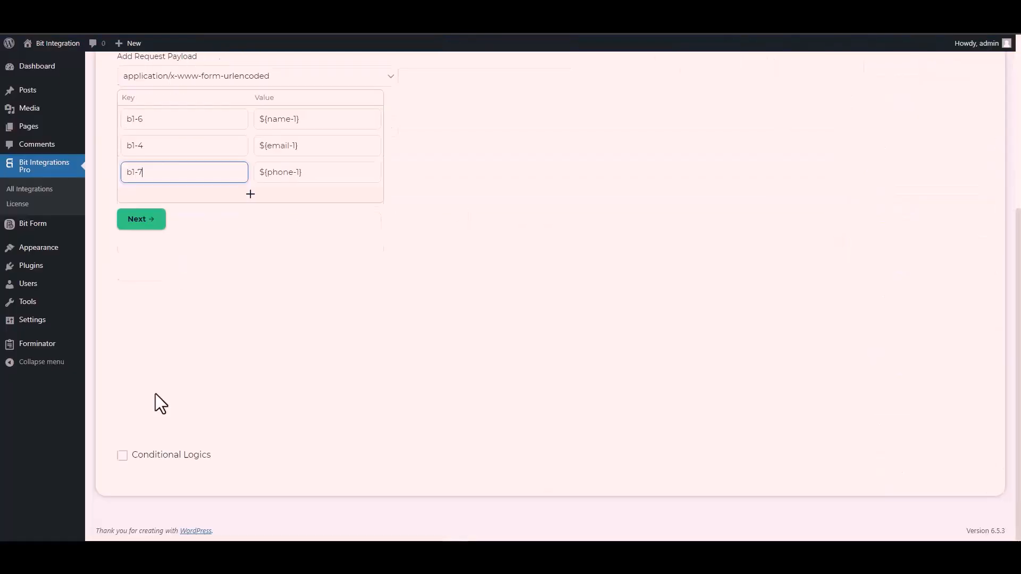
pyautogui.click(162, 461)
pyautogui.scroll(-2, 202, 376)
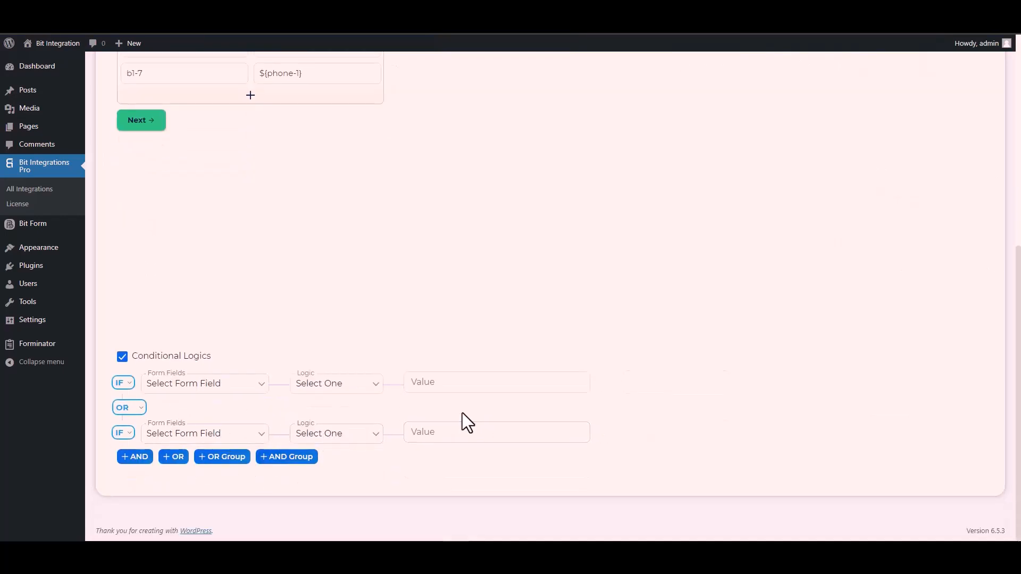
pyautogui.click(121, 357)
# - Proceed to the final step and finish and save the CustomApi integration
pyautogui.scroll(4, 249, 365)
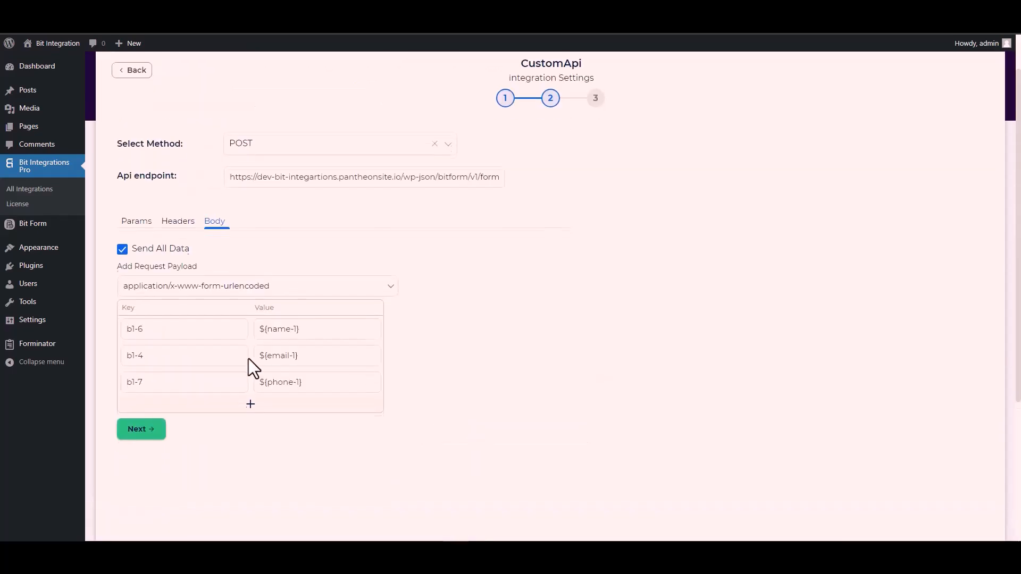
pyautogui.click(145, 435)
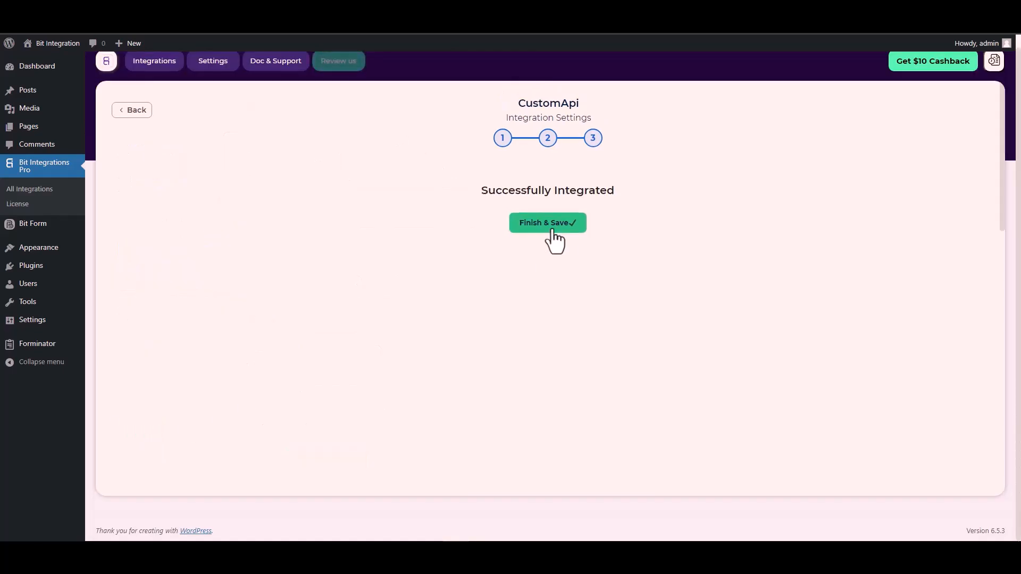
pyautogui.click(552, 231)
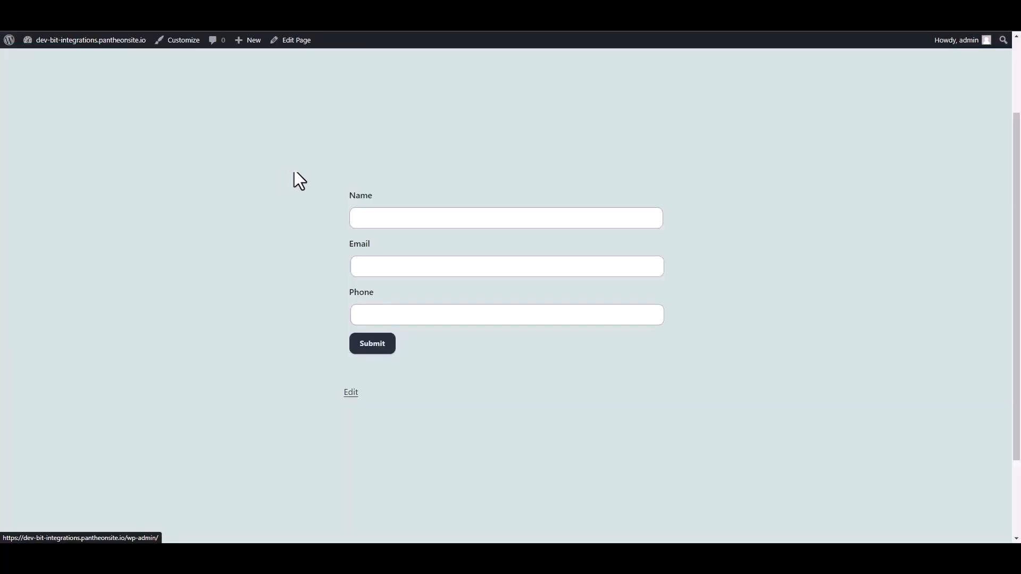
# - On the live form page, enter Bit Integrations as the name and a test e-mail address
pyautogui.click(383, 219)
pyautogui.write('Bi')
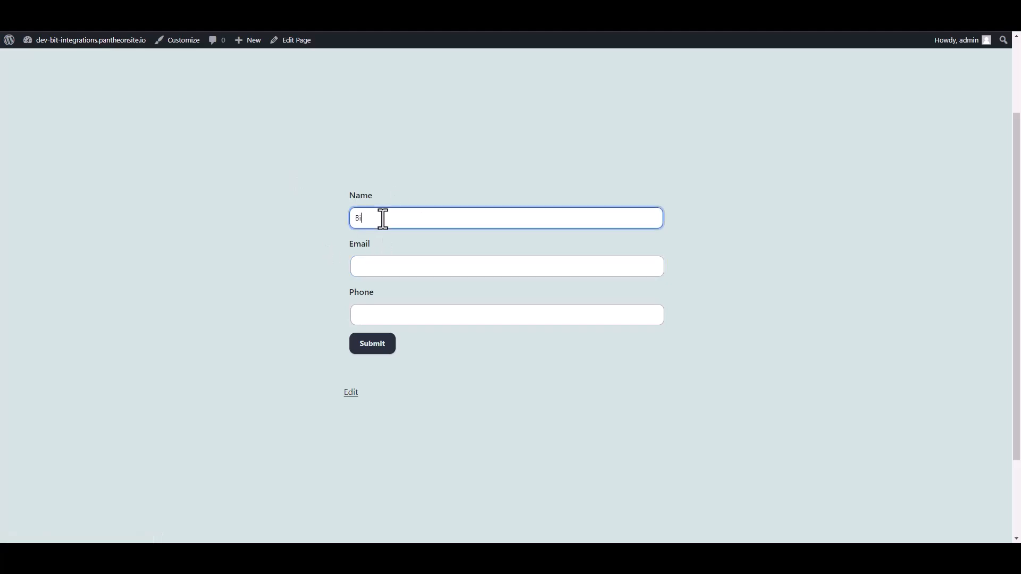
pyautogui.write('t Integrations')
pyautogui.click(372, 268)
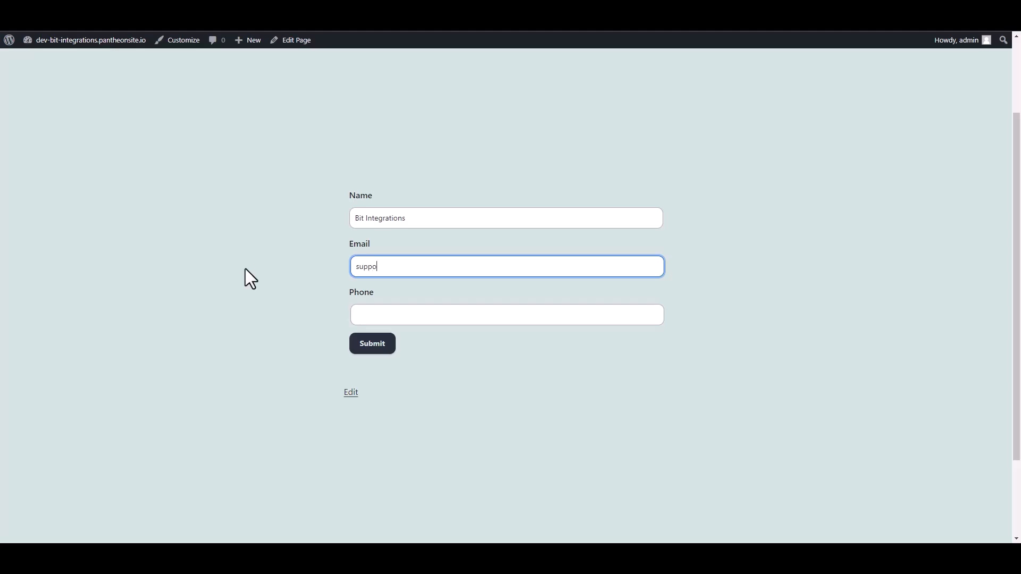
# - Enter a test phone number and submit the form
pyautogui.click(358, 317)
pyautogui.write('444555666')
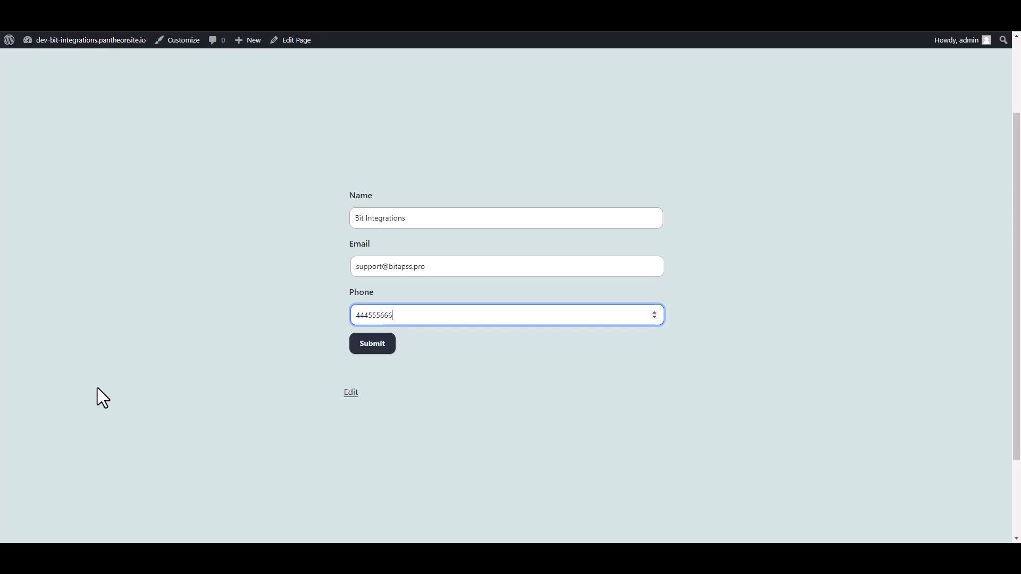
pyautogui.click(384, 345)
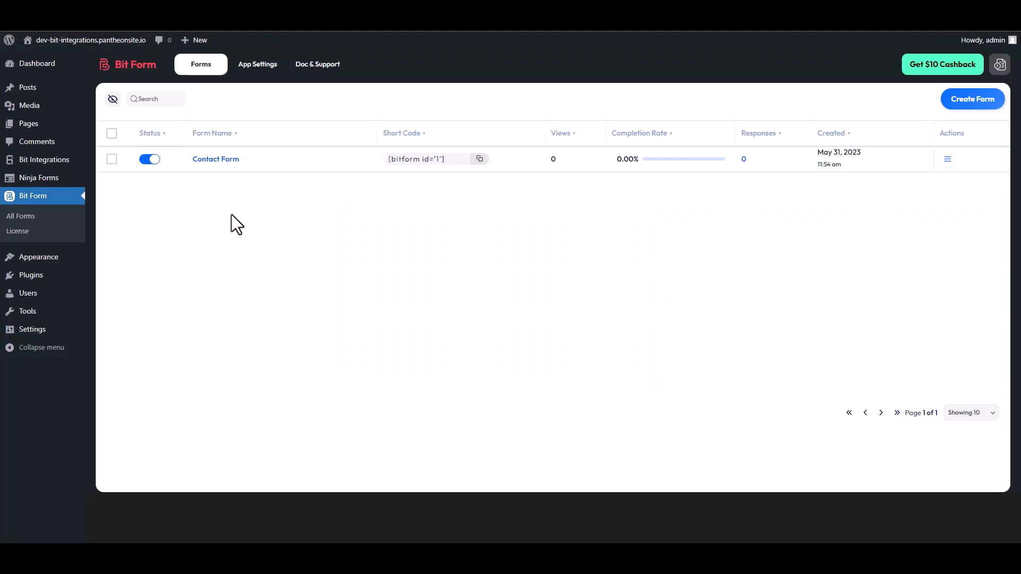
# - Open the Contact Form's responses in Bit Form to check for the submitted entry
pyautogui.click(949, 165)
pyautogui.click(909, 201)
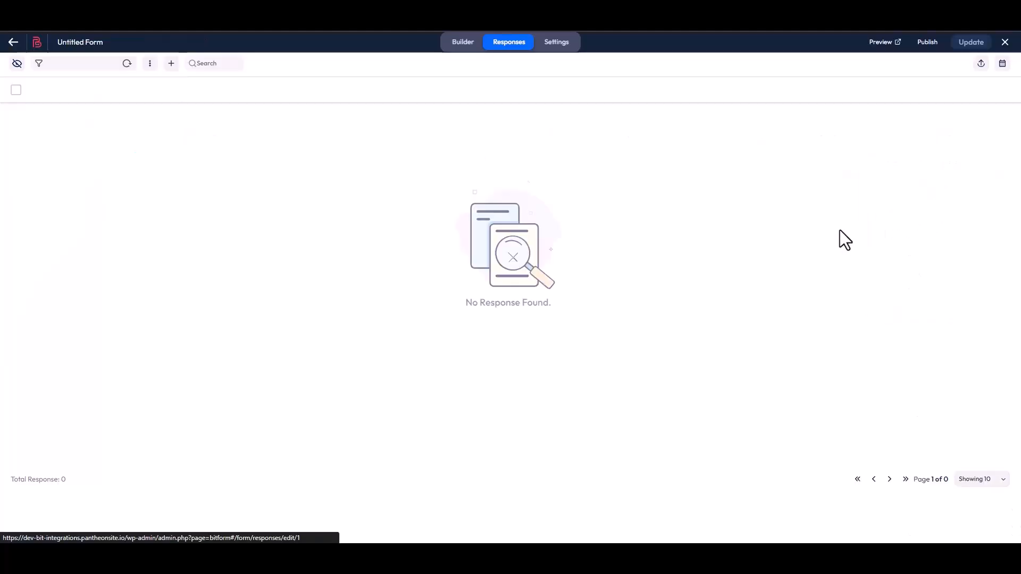